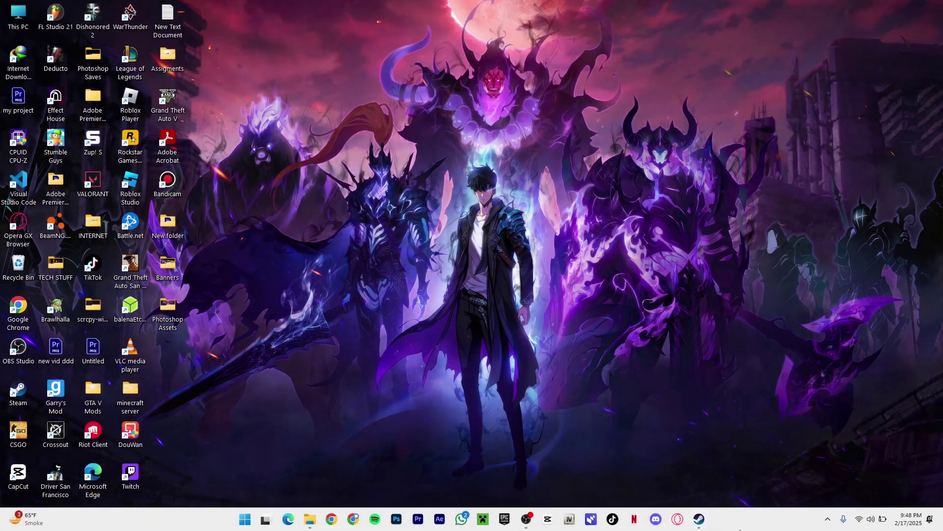
- Bring up the taskbar context menu to reach Task Manager
{"action": "right_click", "coordinate": [746, 525]}
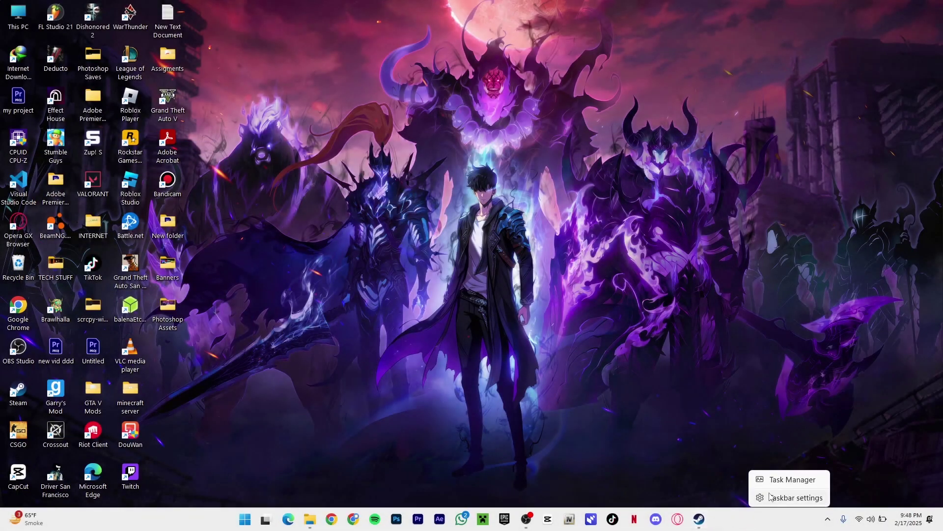
- Launch Task Manager, maximize it, and view the Performance graphs
{"action": "left_click", "coordinate": [807, 478]}
{"action": "left_click", "coordinate": [378, 77]}
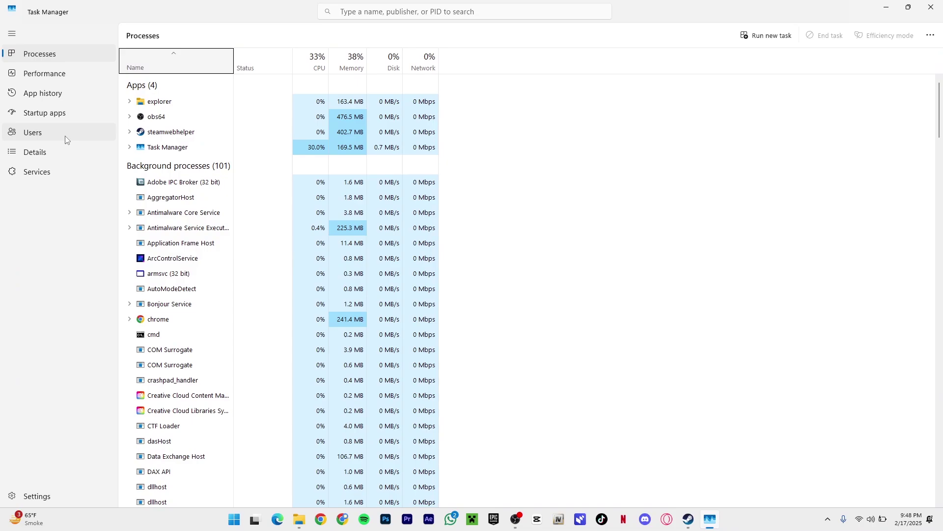
{"action": "left_click", "coordinate": [44, 73]}
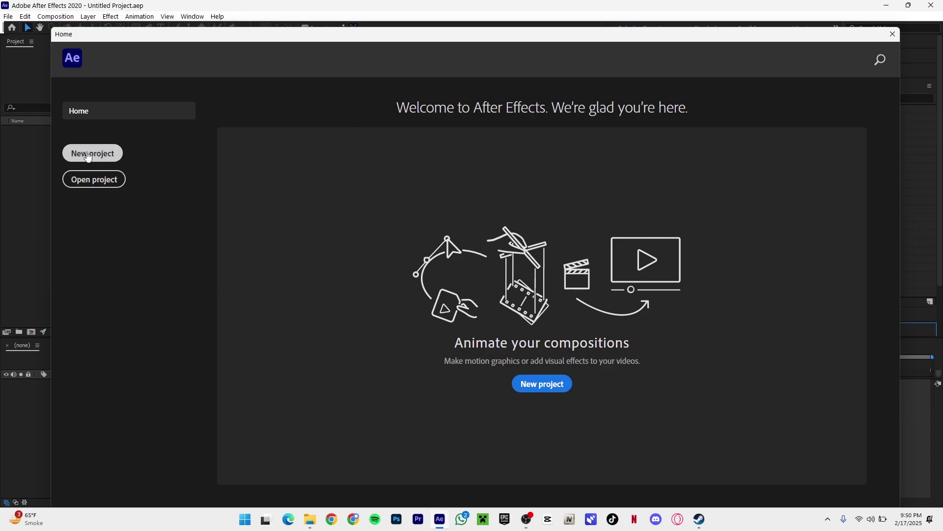
- Start a new empty project and activate the Project panel to import the aerial clip
{"action": "left_click", "coordinate": [118, 158]}
{"action": "left_click", "coordinate": [100, 262]}
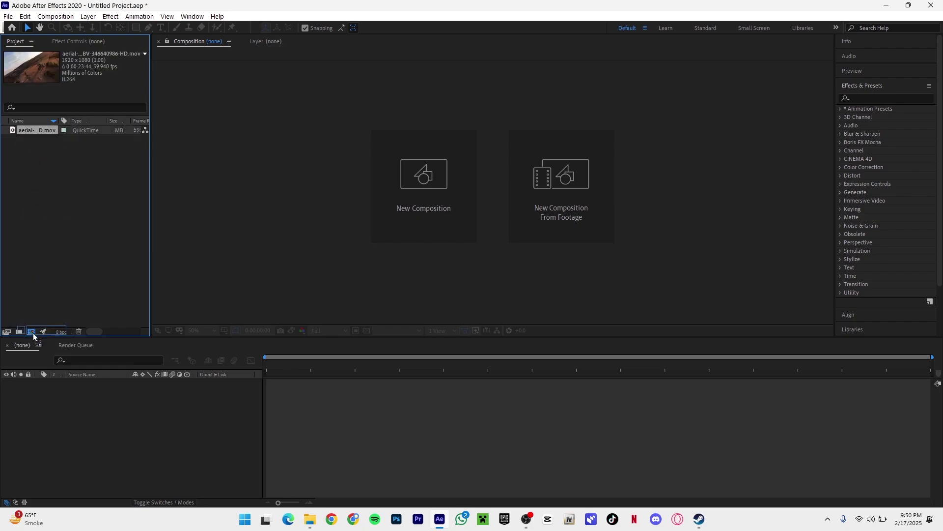
- Create a composition from the drone footage and preview its playback
{"action": "left_click_drag", "start_coordinate": [34, 332], "coordinate": [33, 332]}
{"action": "key", "text": "space"}
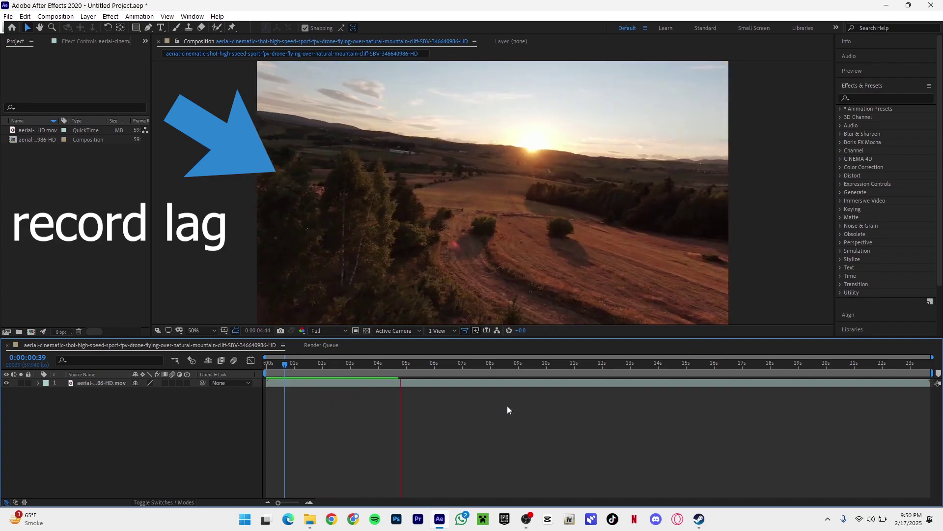
{"action": "key", "text": "Home"}
{"action": "key", "text": "space"}
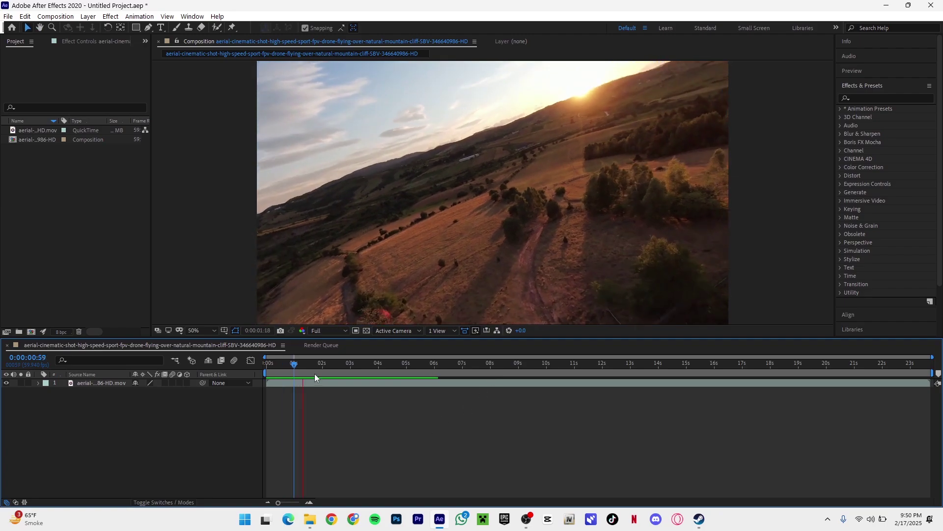
{"action": "key", "text": "space"}
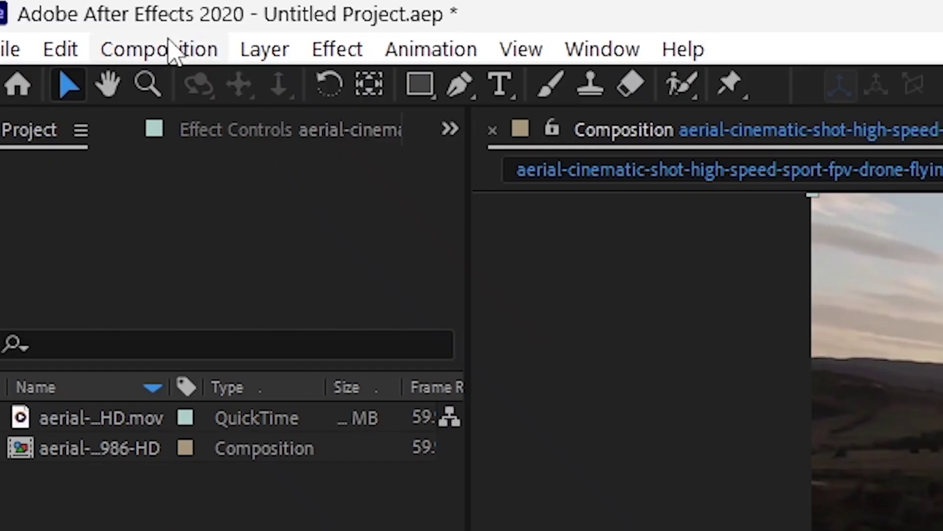
- Trim the composition to the work area via the Composition menu and preview it
{"action": "left_click", "coordinate": [55, 16]}
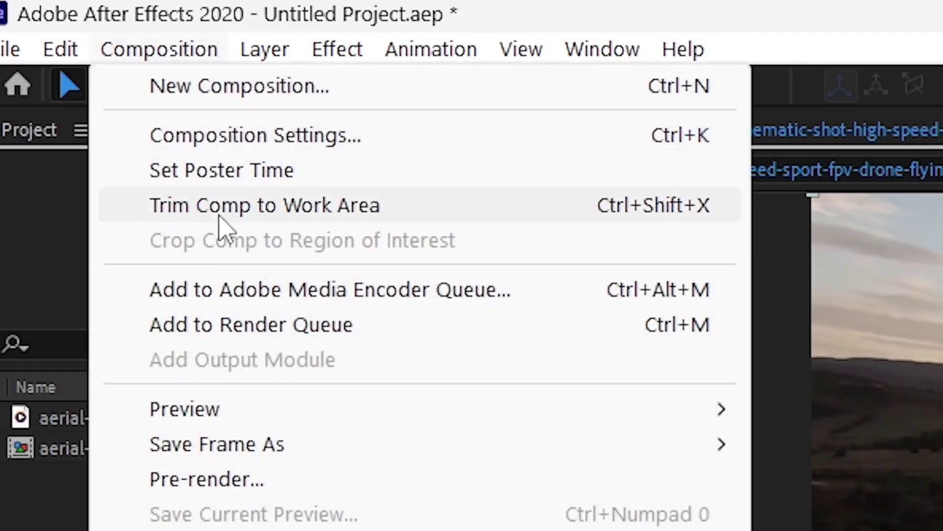
{"action": "left_click", "coordinate": [220, 216]}
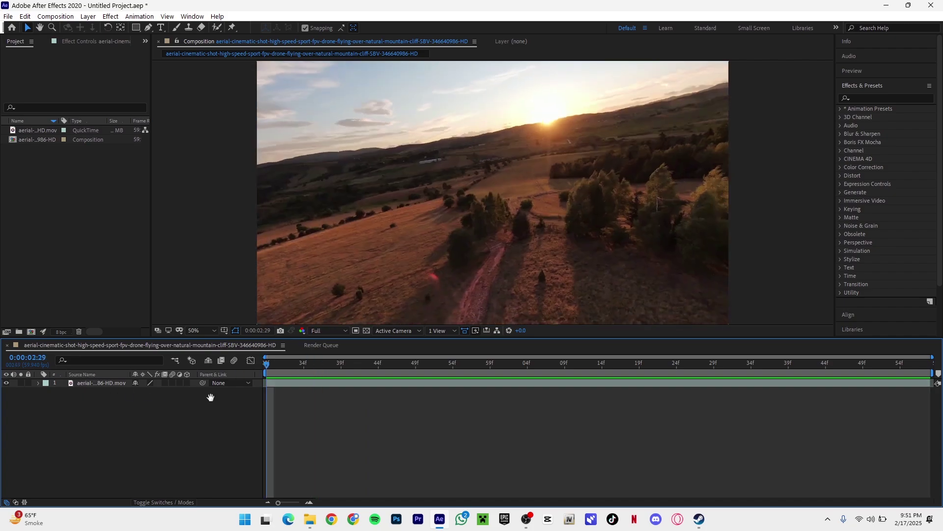
{"action": "key", "text": "space"}
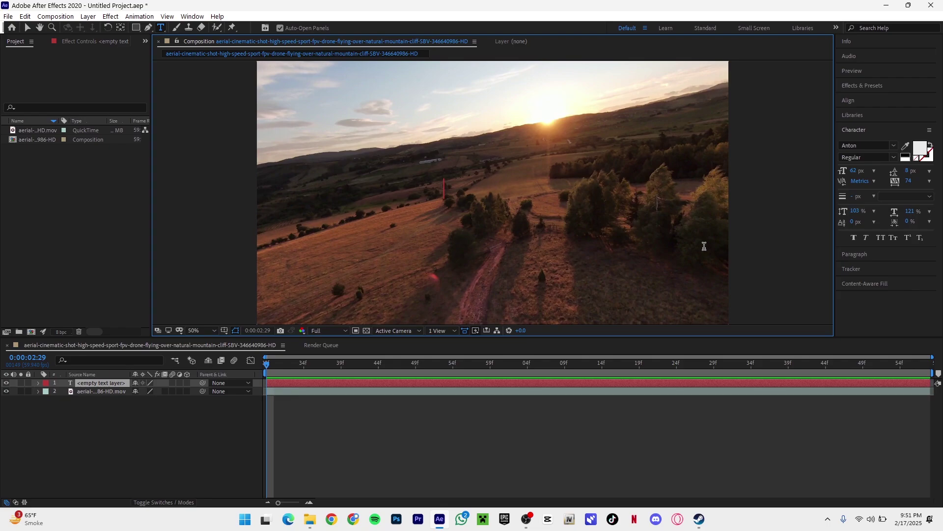
- Type the title 'mvpDA1M' and move it to the upper left of the frame
{"action": "type", "text": "mvpDA1M"}
{"action": "left_click", "coordinate": [538, 440]}
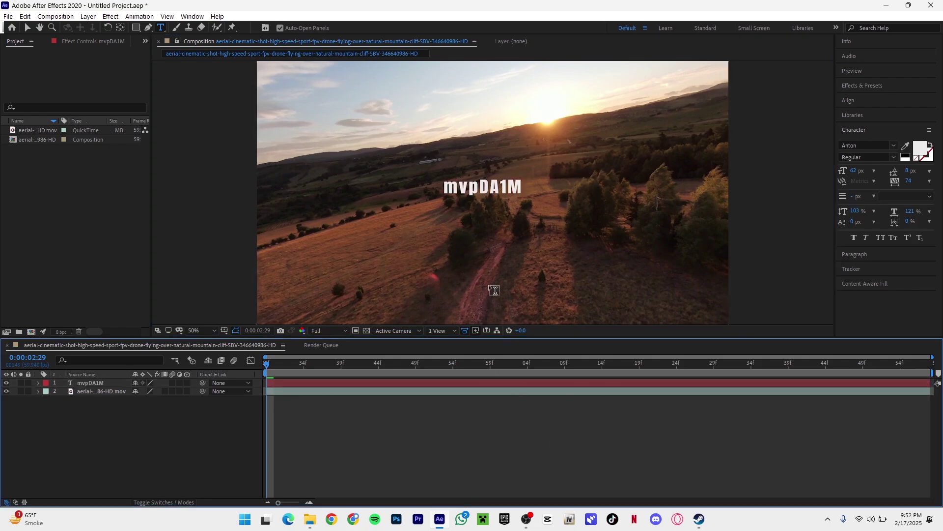
{"action": "key", "text": "v"}
{"action": "left_click_drag", "start_coordinate": [483, 187], "coordinate": [311, 191]}
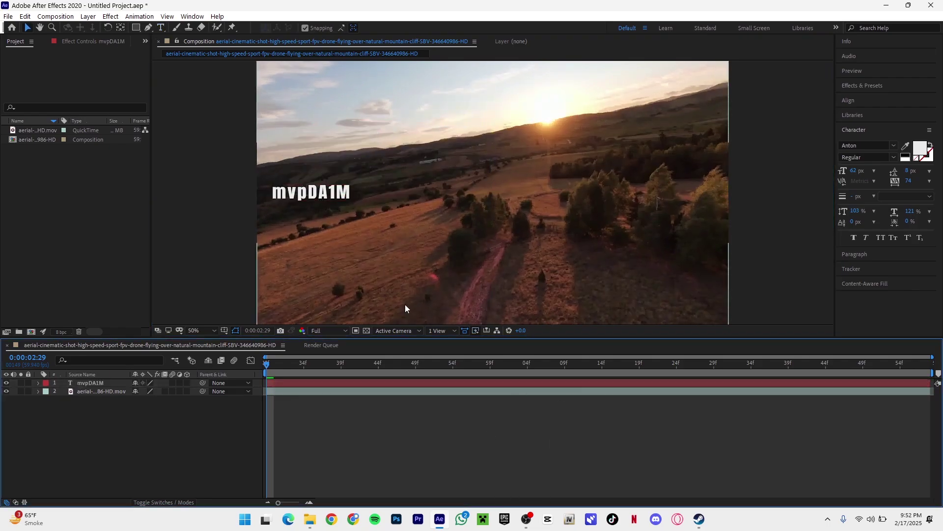
- Add a Null Object layer, then select the drone footage and show the tracking options
{"action": "right_click", "coordinate": [340, 442]}
{"action": "mouse_move", "coordinate": [362, 320]}
{"action": "left_click", "coordinate": [525, 384]}
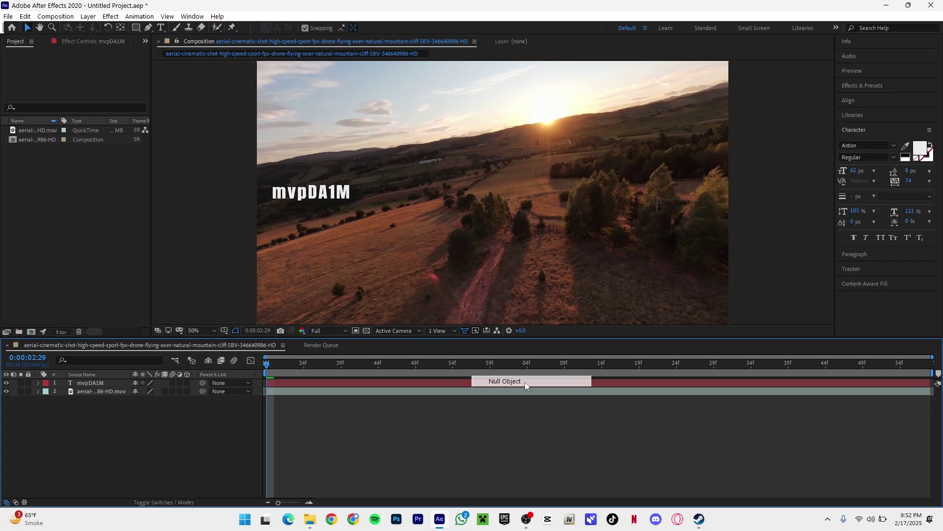
{"action": "left_click", "coordinate": [446, 453]}
{"action": "left_click", "coordinate": [502, 206]}
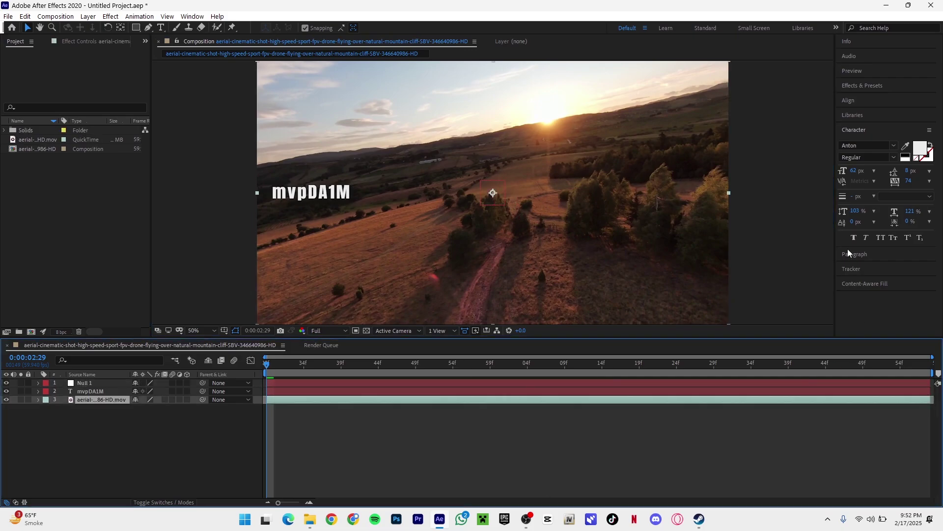
{"action": "left_click", "coordinate": [857, 270]}
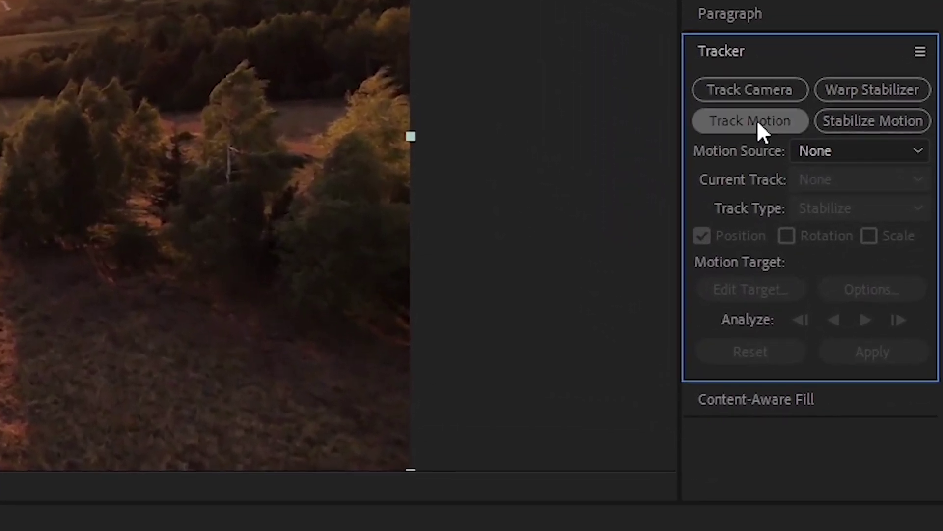
- Track motion on the footage, then center the mvpDA1M text, lower it and tilt to -13°
{"action": "left_click", "coordinate": [863, 187]}
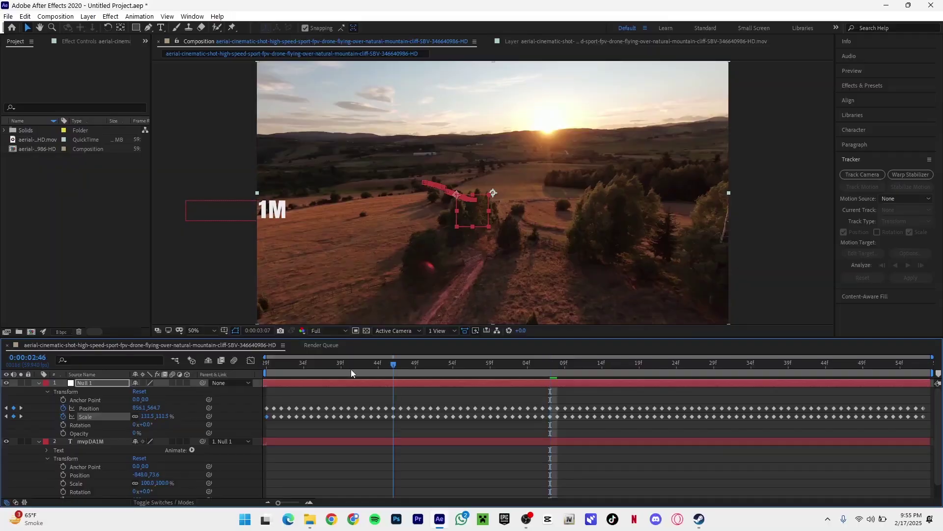
{"action": "key", "text": "Home"}
{"action": "left_click_drag", "start_coordinate": [315, 215], "coordinate": [570, 219]}
{"action": "left_click_drag", "start_coordinate": [148, 491], "coordinate": [135, 500]}
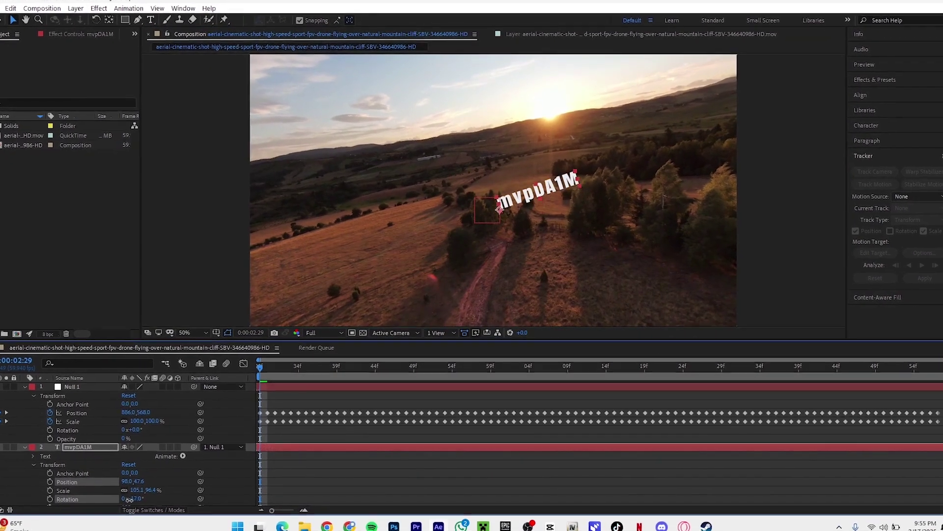
{"action": "left_click", "coordinate": [33, 395]}
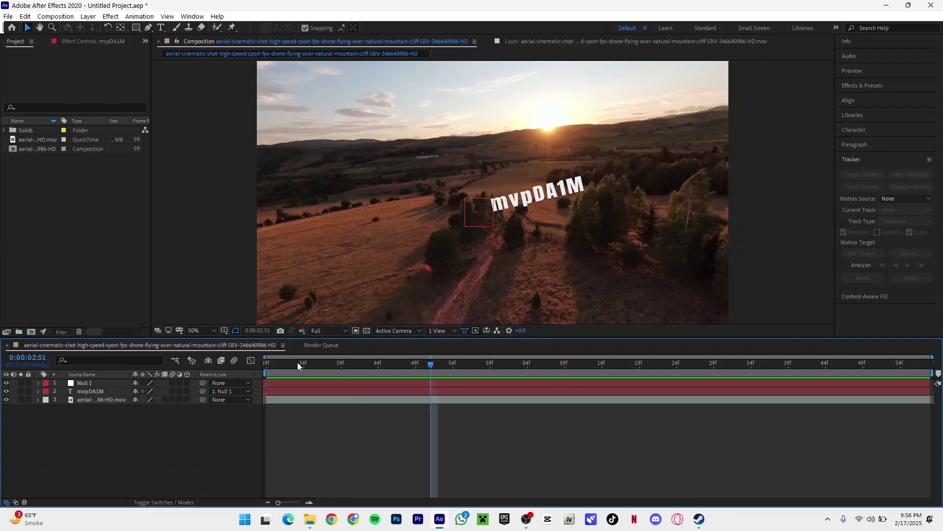
- Preview the composition and scrub back to about 0:00:02:49
{"action": "key", "text": "Home"}
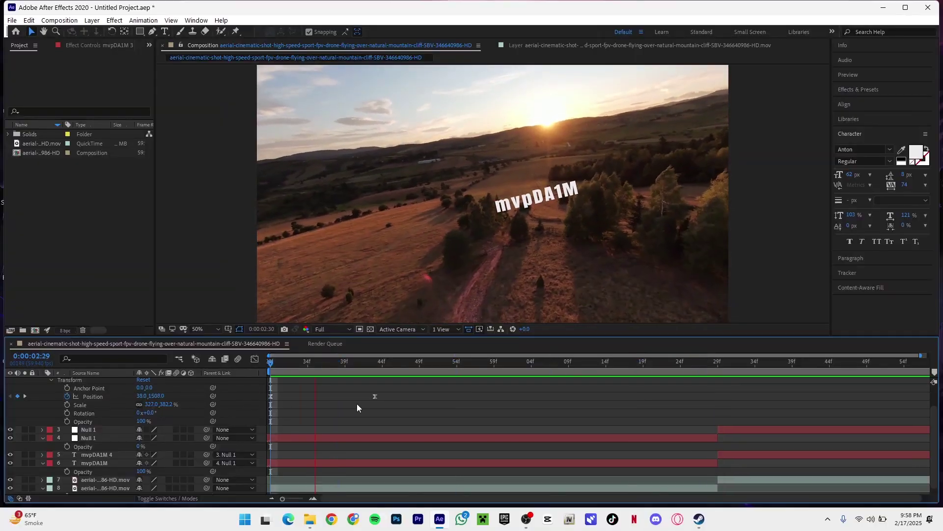
{"action": "key", "text": "space"}
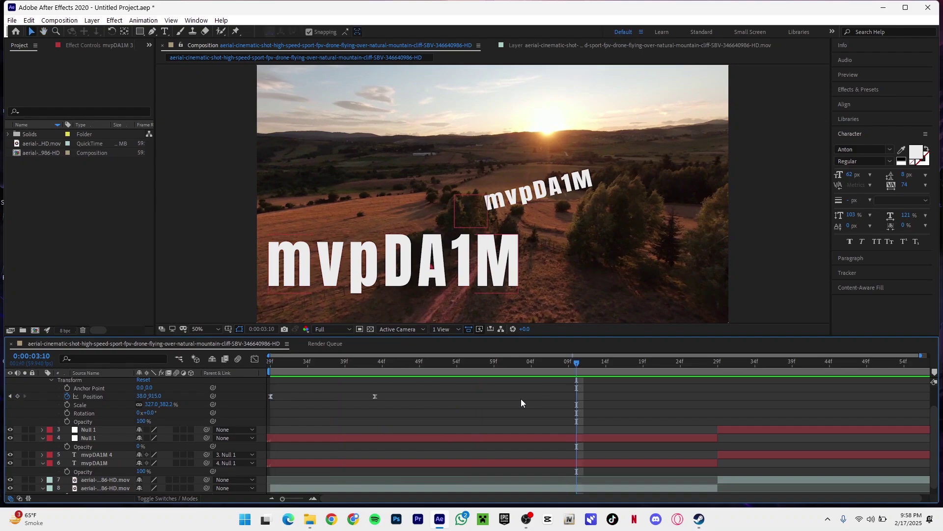
{"action": "key", "text": "space"}
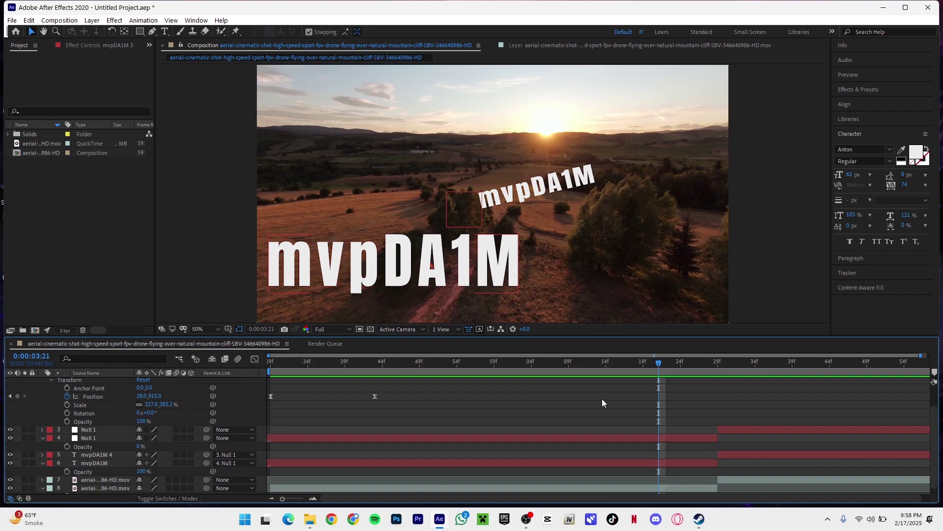
{"action": "left_click_drag", "start_coordinate": [506, 358], "coordinate": [473, 393]}
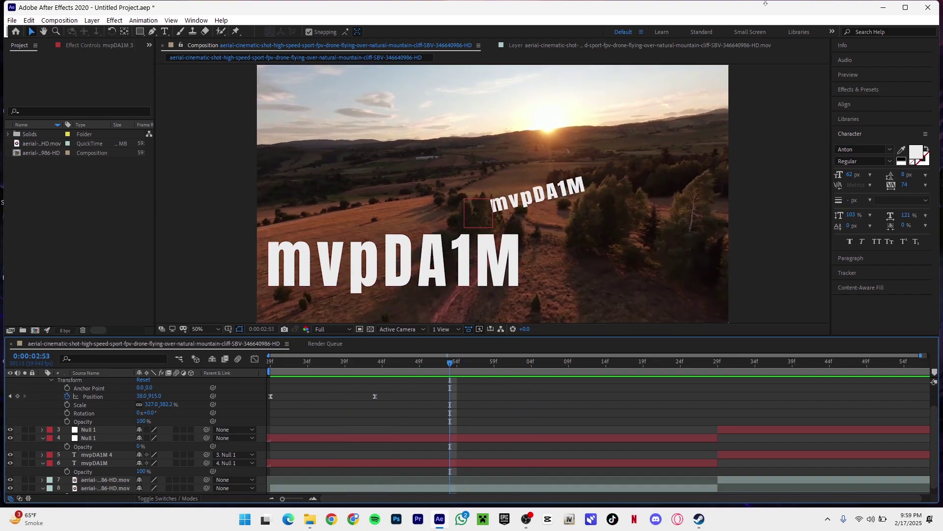
- Maximize After Effects, scrub from 0:00:02:47 to check both titles, and browse the Edit menu
{"action": "left_click", "coordinate": [906, 8]}
{"action": "left_click", "coordinate": [401, 365]}
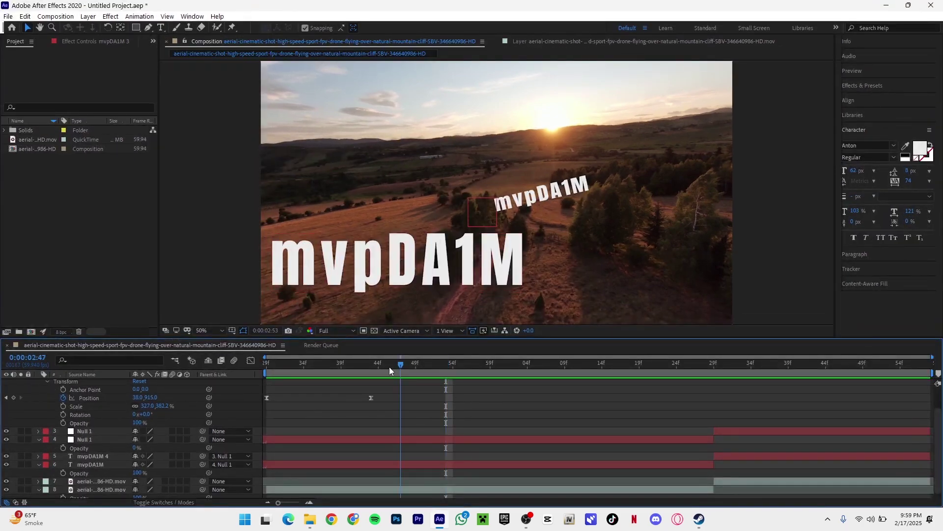
{"action": "left_click_drag", "start_coordinate": [389, 367], "coordinate": [266, 388]}
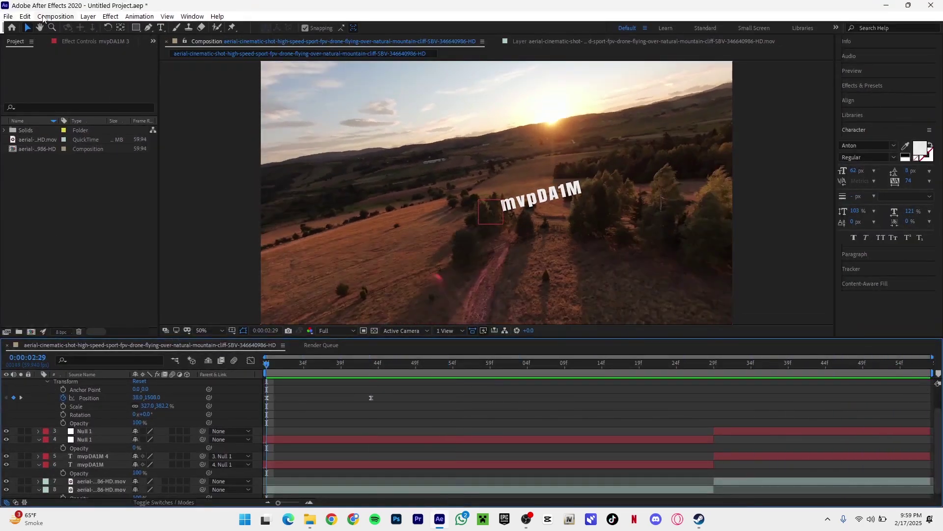
{"action": "left_click", "coordinate": [25, 16]}
{"action": "mouse_move", "coordinate": [55, 16]}
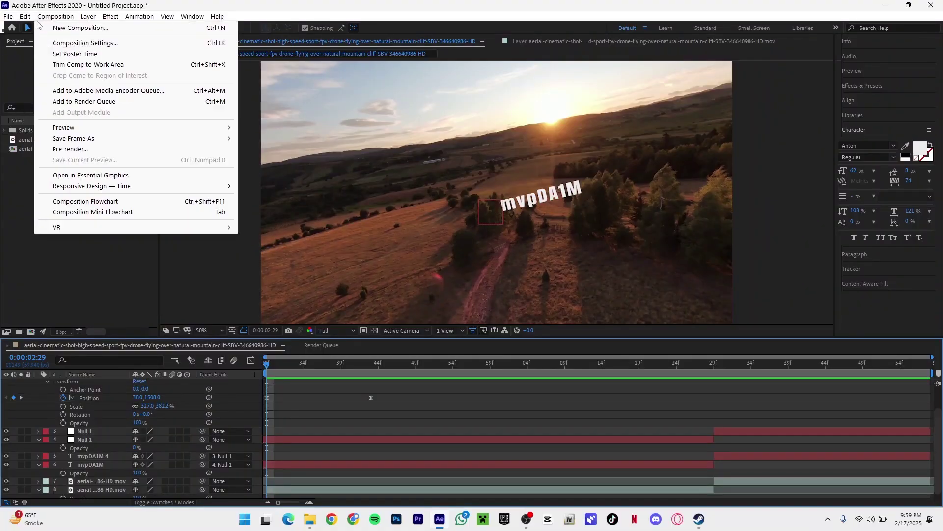
- Add the composition to the Render Queue via File > Export and render it to Lossless AVI
{"action": "mouse_move", "coordinate": [27, 19]}
{"action": "key", "text": "Left"}
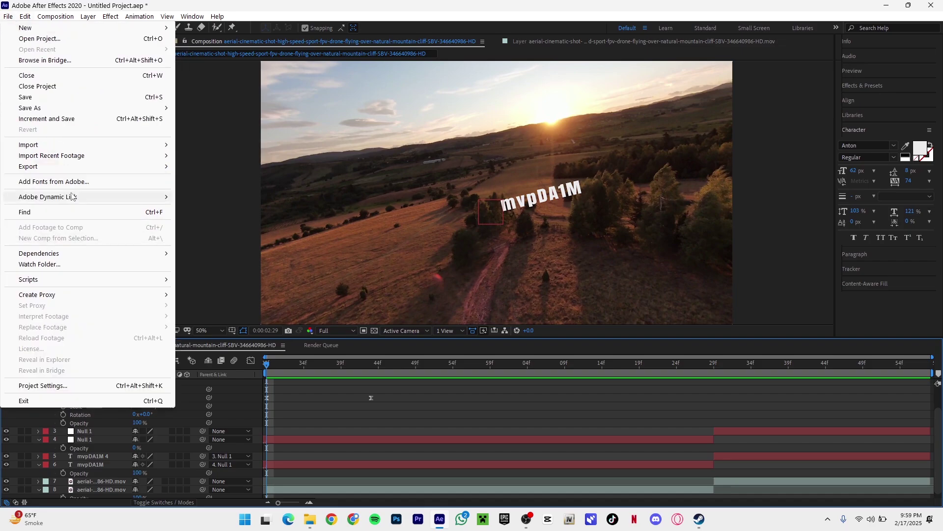
{"action": "mouse_move", "coordinate": [73, 167]}
{"action": "left_click", "coordinate": [203, 178]}
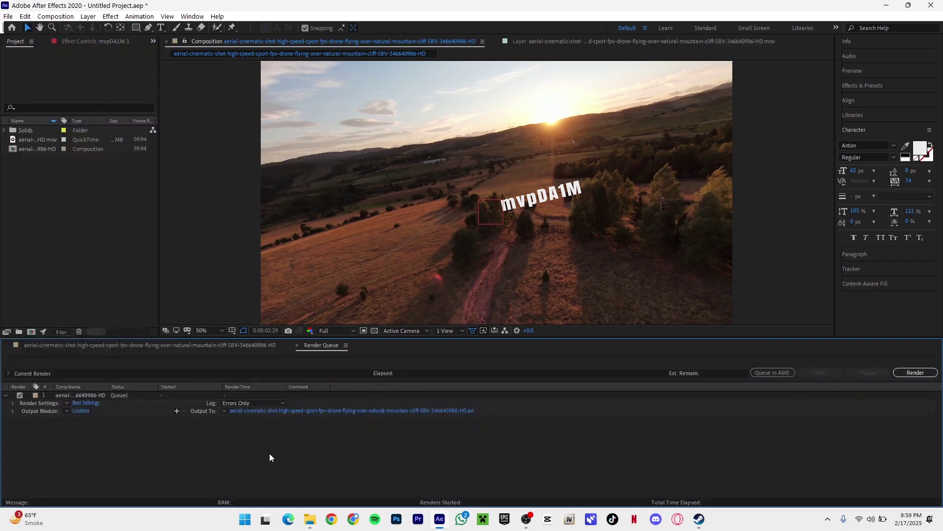
{"action": "left_click", "coordinate": [915, 373]}
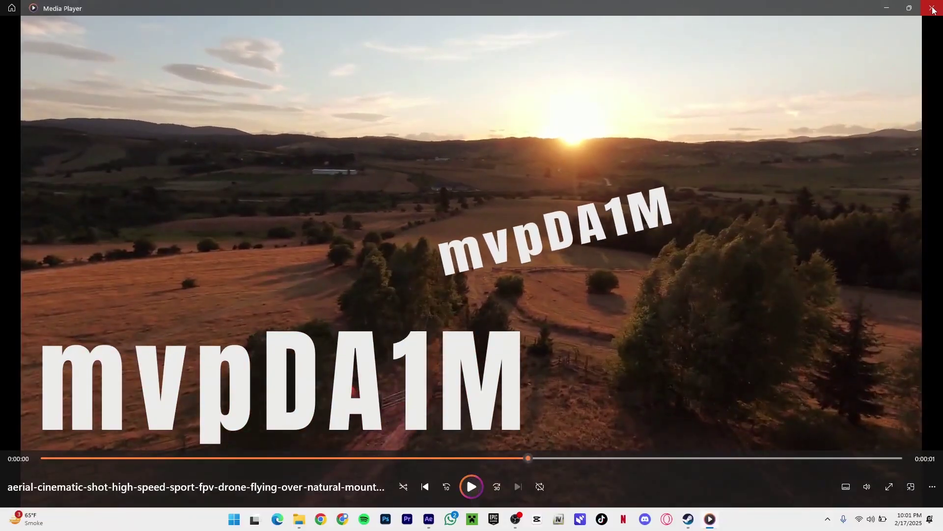
- Close Media Player after watching the rendered clip
{"action": "left_click", "coordinate": [933, 10]}
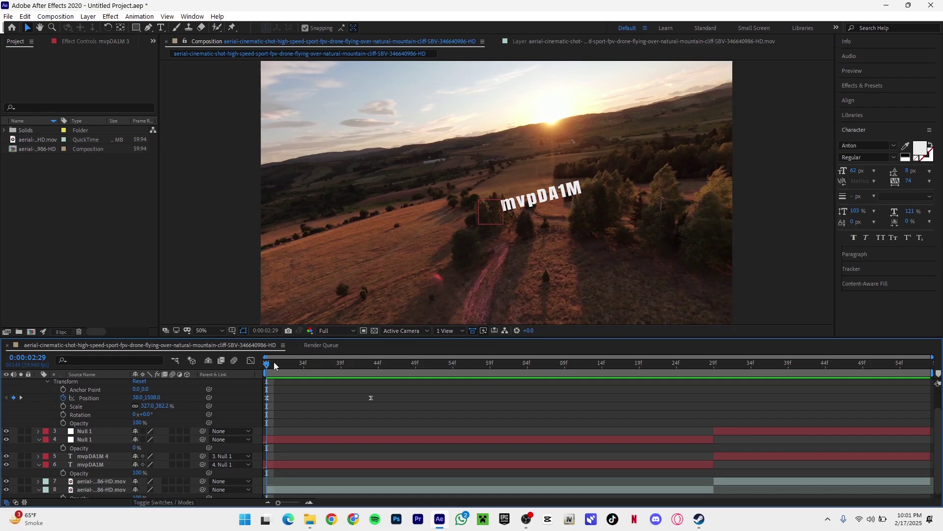
- Scrub from 0:00:02:29 to the large mvpDA1M title, then quit After Effects through the save prompt
{"action": "left_click_drag", "start_coordinate": [343, 370], "coordinate": [265, 443]}
{"action": "left_click_drag", "start_coordinate": [724, 360], "coordinate": [270, 406]}
{"action": "left_click", "coordinate": [931, 4]}
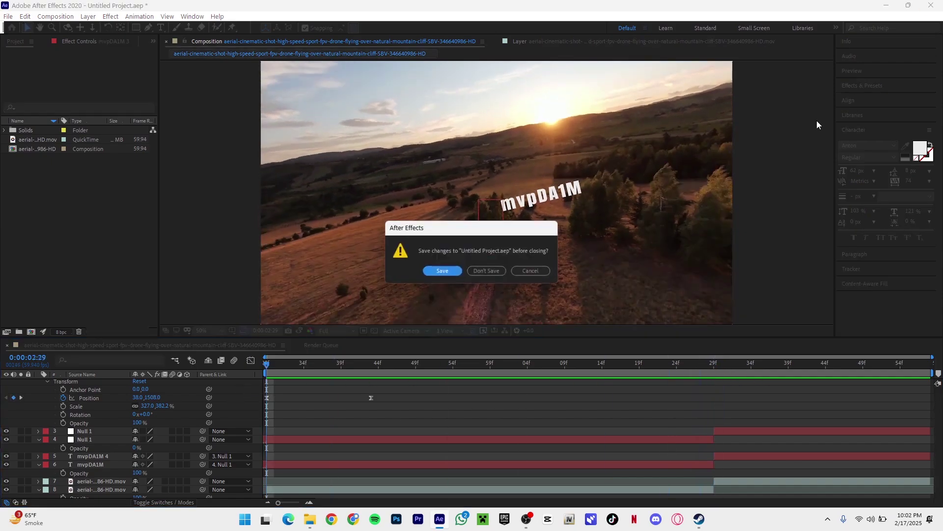
{"action": "left_click", "coordinate": [486, 271]}
{"action": "right_click", "coordinate": [515, 119]}
{"action": "left_click", "coordinate": [545, 165]}
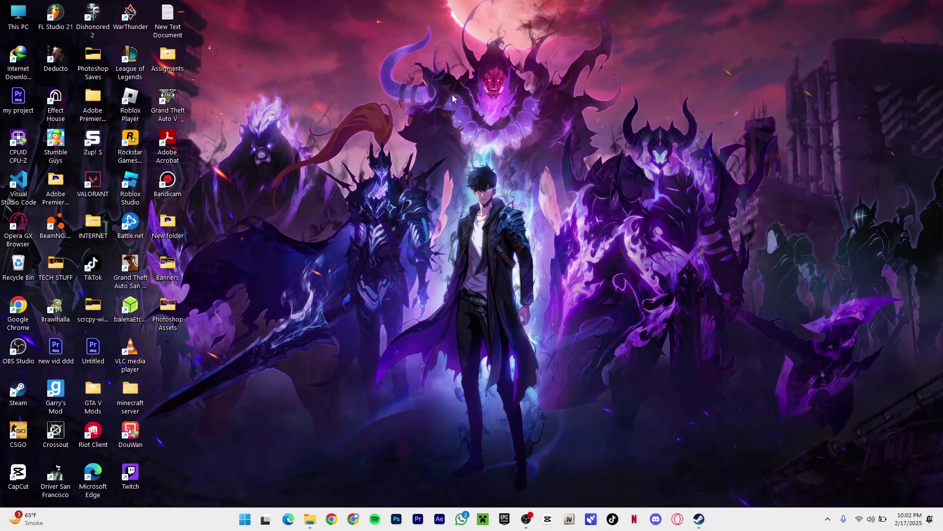